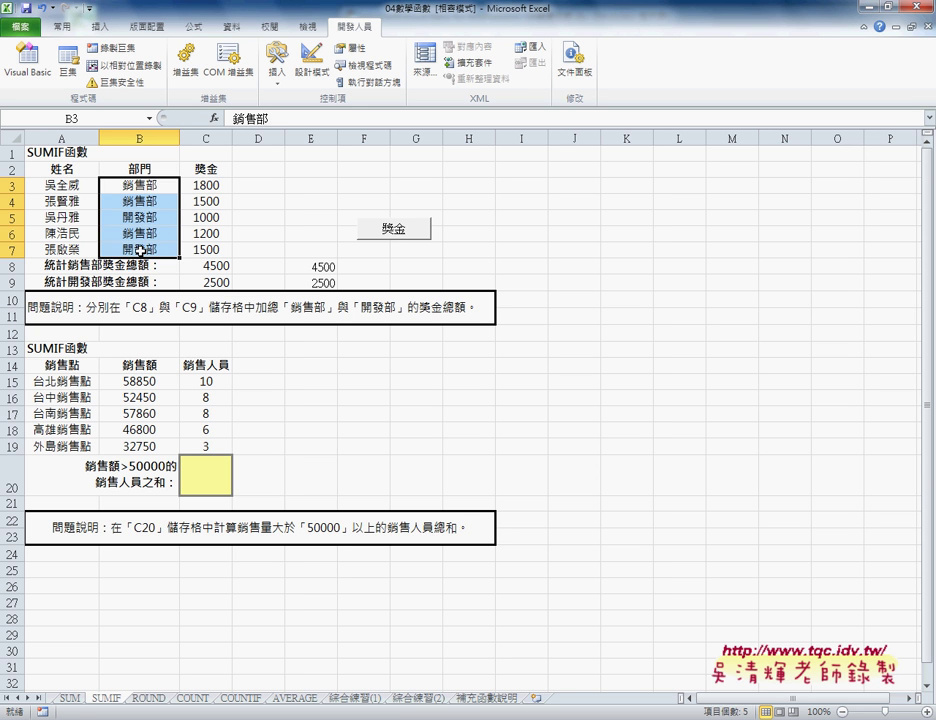
Review the outlet names, sales B15:B19 and salespeople C15:C19, then select C20.
{"action": "left_click", "coordinate": [222, 483]}
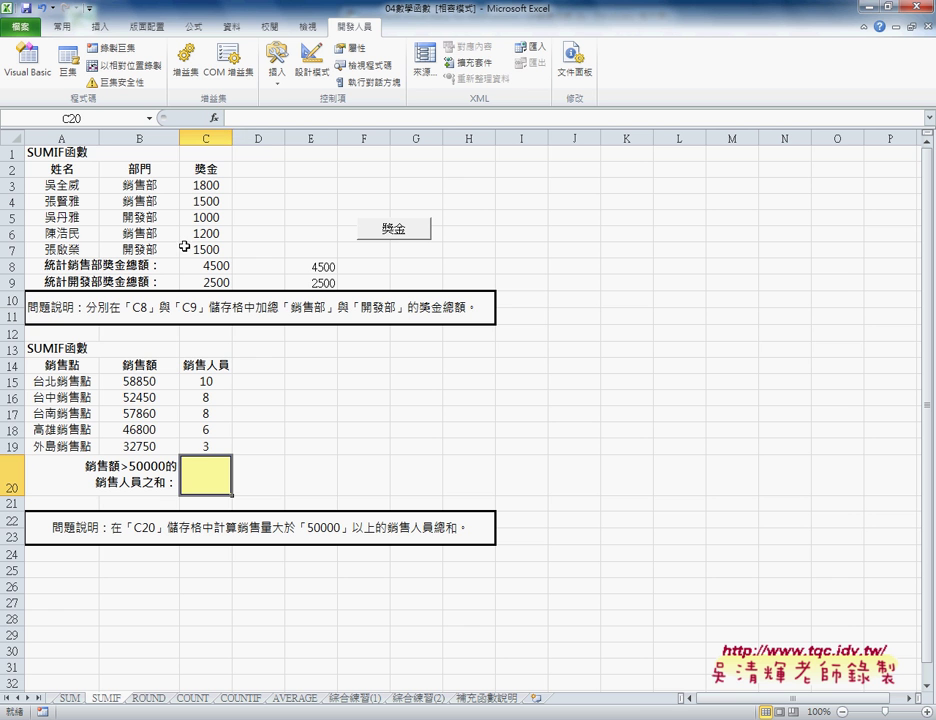
{"action": "left_click", "coordinate": [140, 381]}
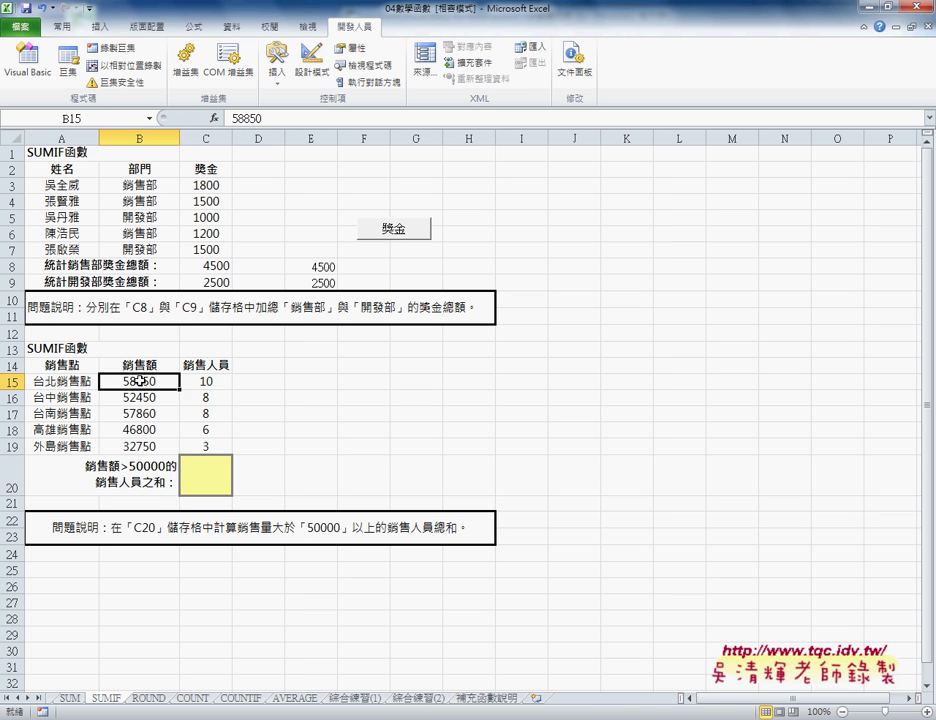
{"action": "left_click_drag", "start_coordinate": [140, 381], "coordinate": [140, 446]}
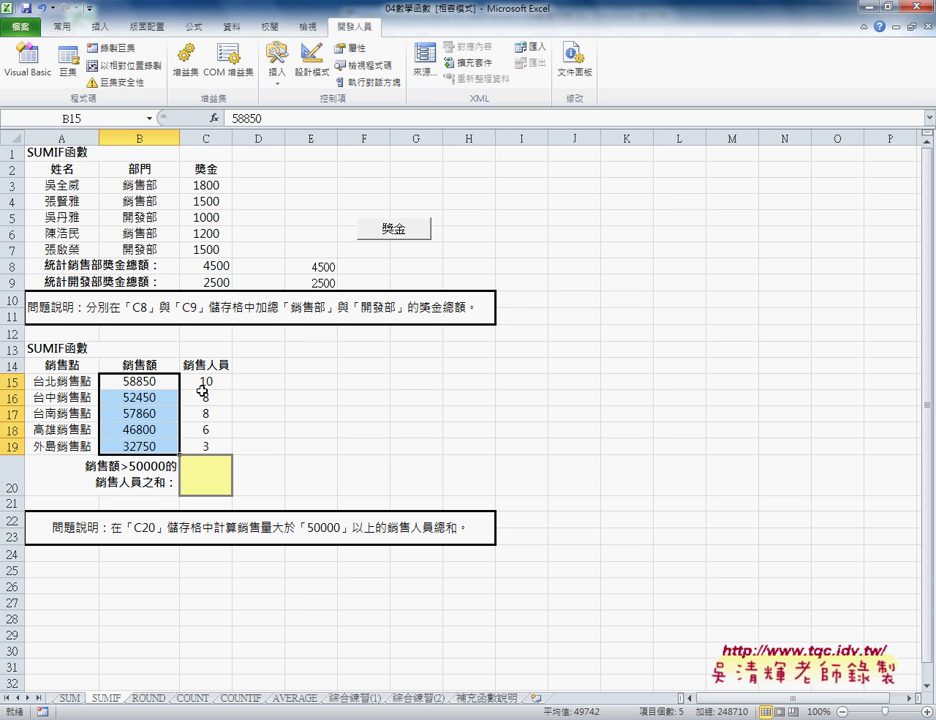
{"action": "left_click_drag", "start_coordinate": [205, 381], "coordinate": [213, 447]}
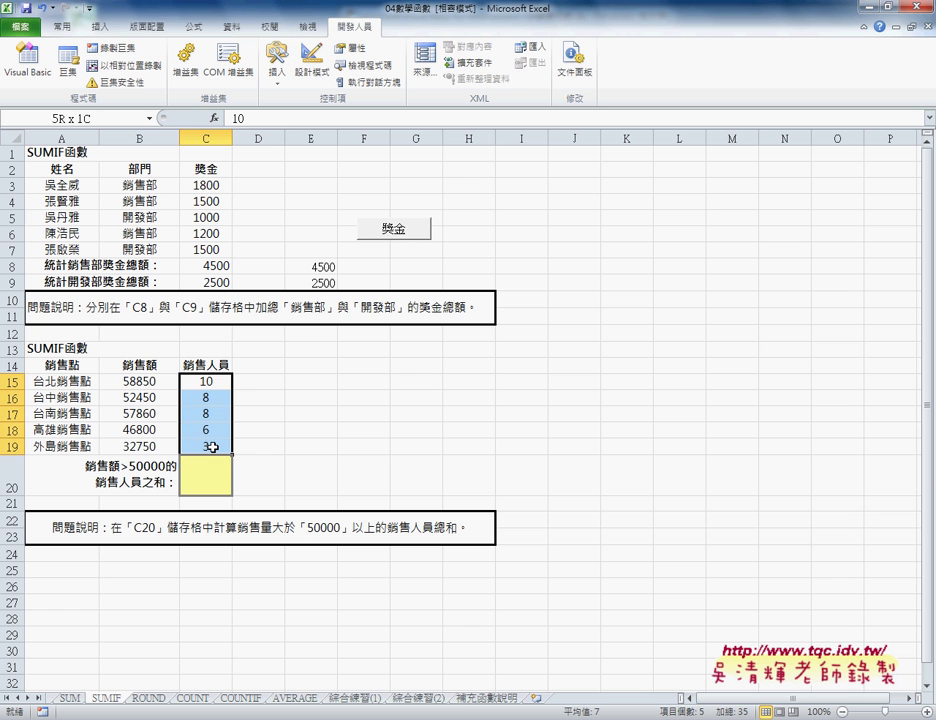
{"action": "left_click", "coordinate": [70, 381]}
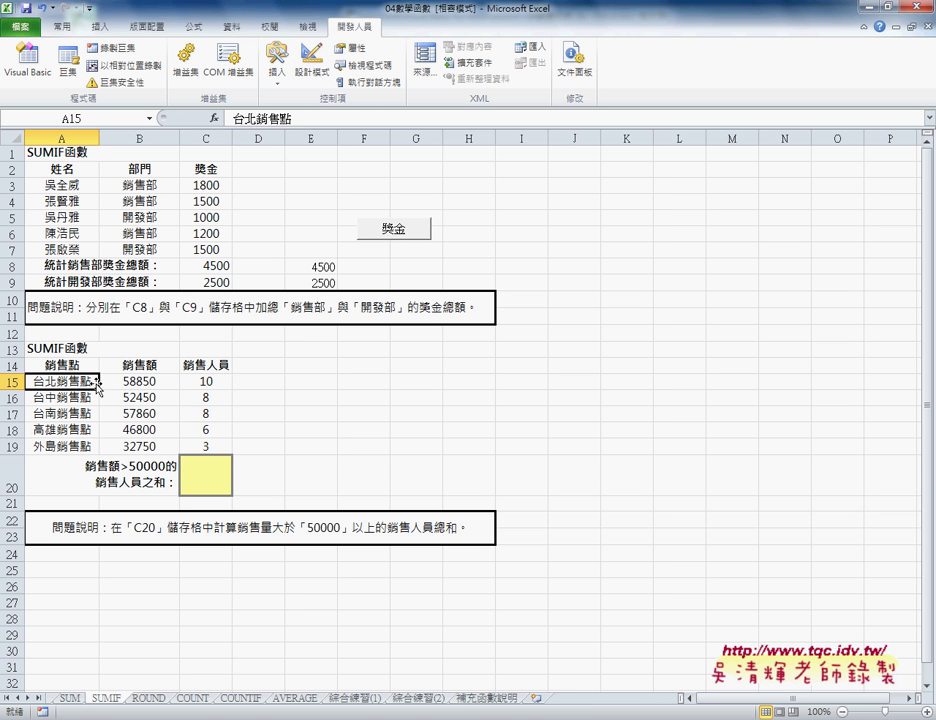
{"action": "left_click", "coordinate": [135, 384]}
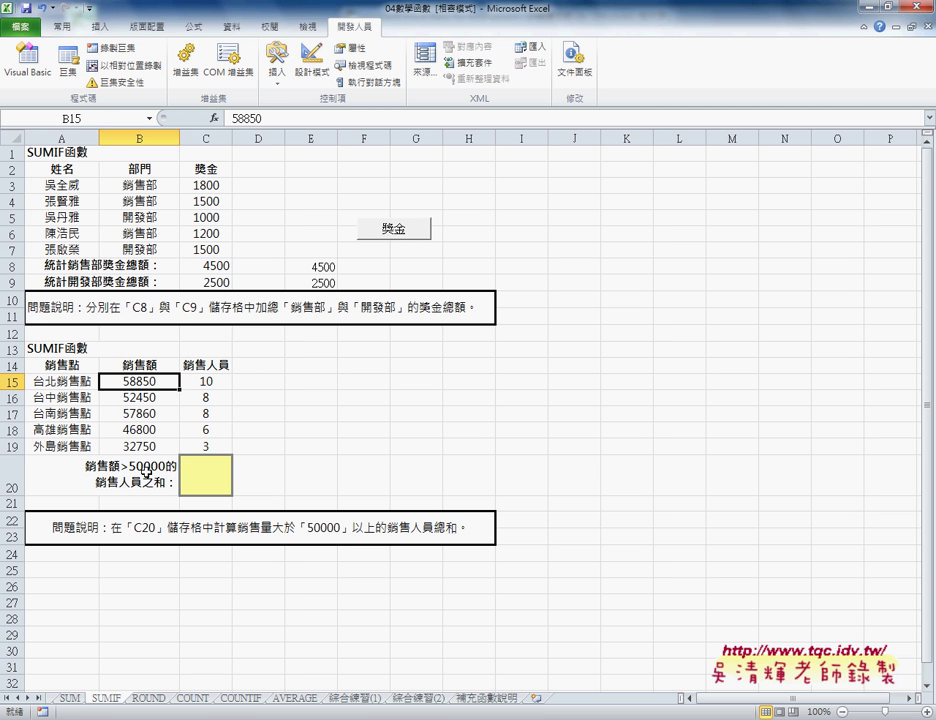
{"action": "left_click", "coordinate": [211, 382]}
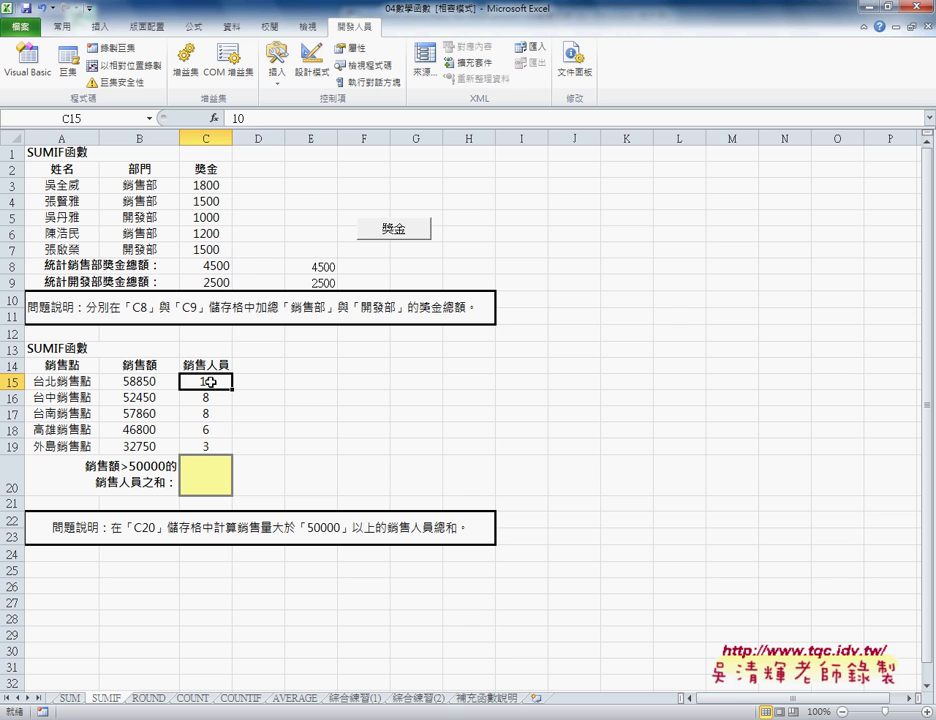
{"action": "left_click", "coordinate": [211, 475]}
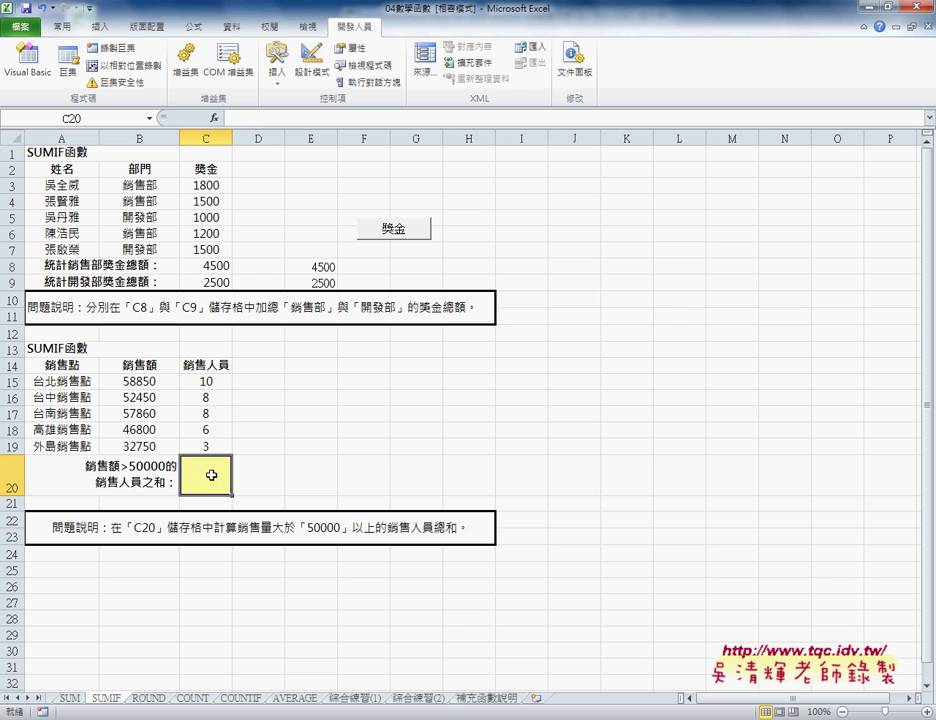
Insert =SUMIF(B15:B19,">50000",C15:C19) into C20 through the function wizard, giving 26.
{"action": "left_click", "coordinate": [214, 118]}
{"action": "left_click", "coordinate": [527, 226]}
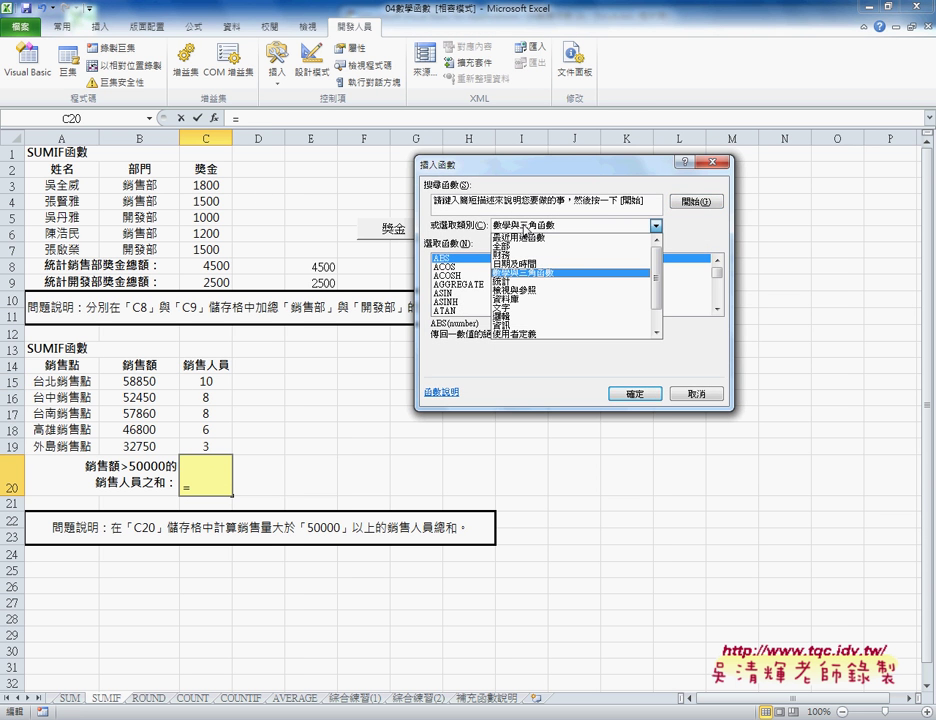
{"action": "left_click", "coordinate": [524, 238]}
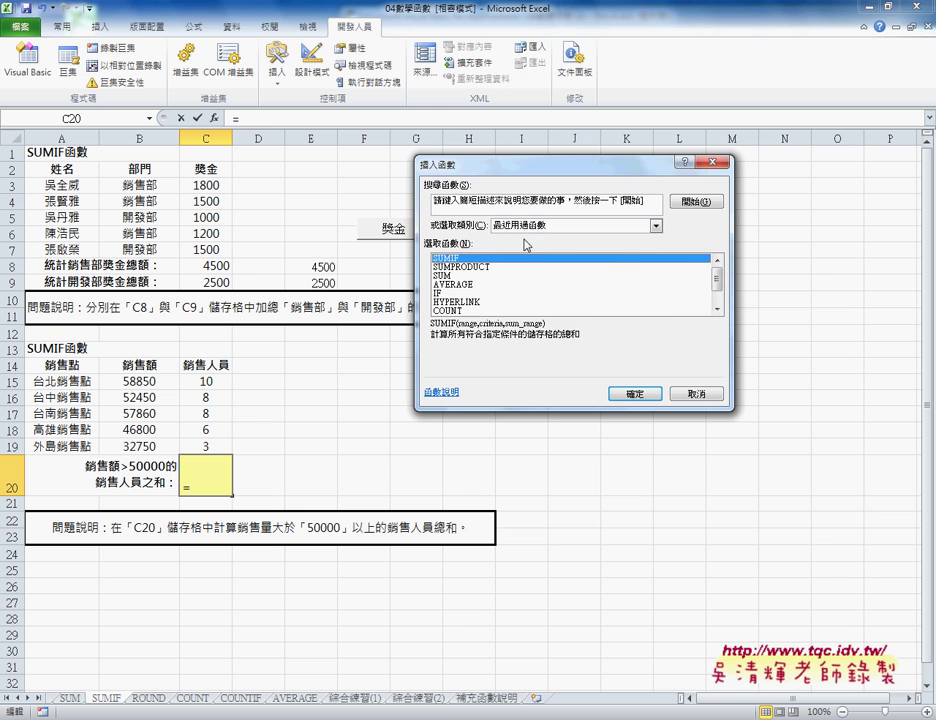
{"action": "left_click", "coordinate": [633, 393]}
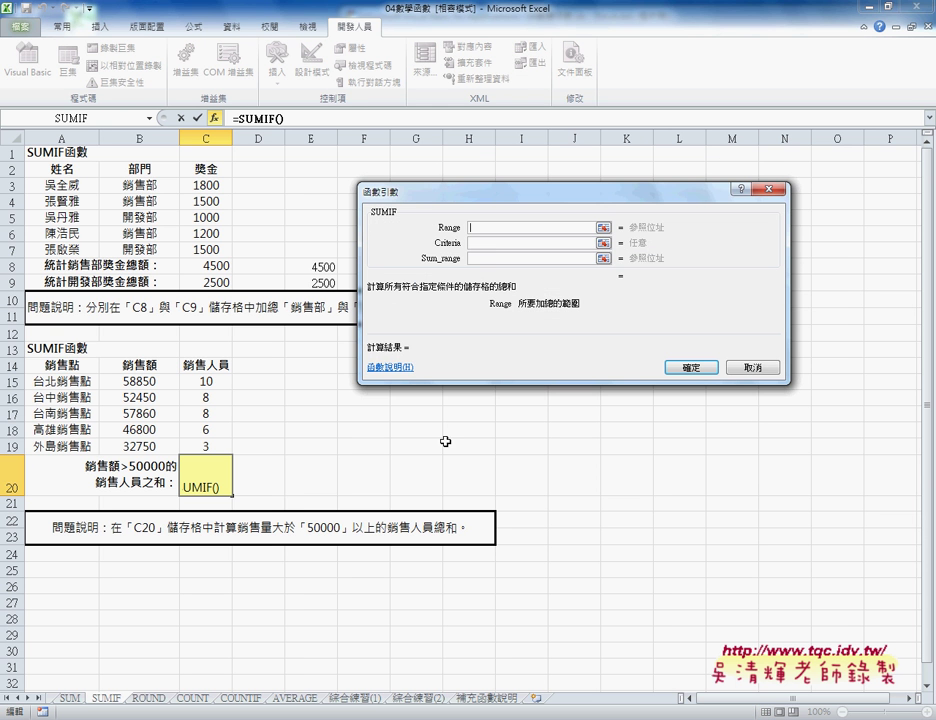
{"action": "left_click_drag", "start_coordinate": [133, 382], "coordinate": [155, 447]}
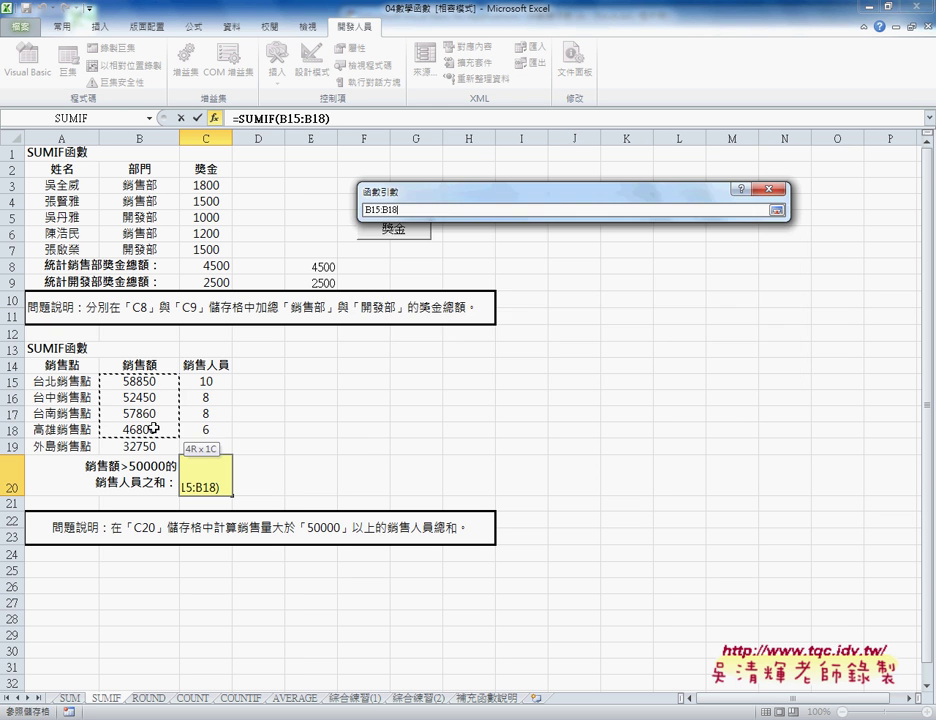
{"action": "left_click", "coordinate": [485, 242]}
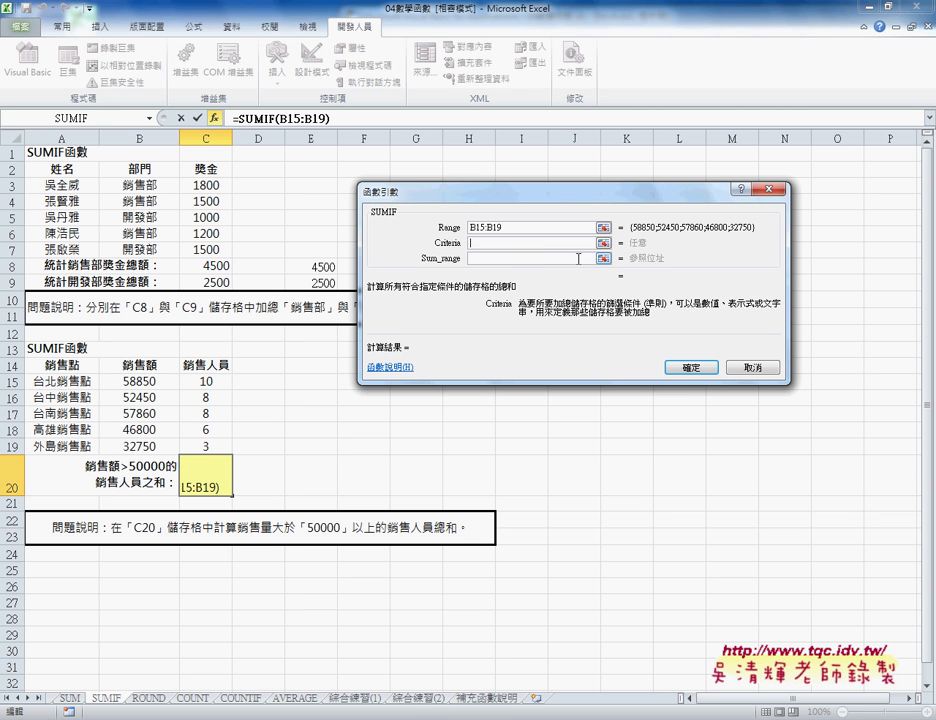
{"action": "type", "text": ">50000"}
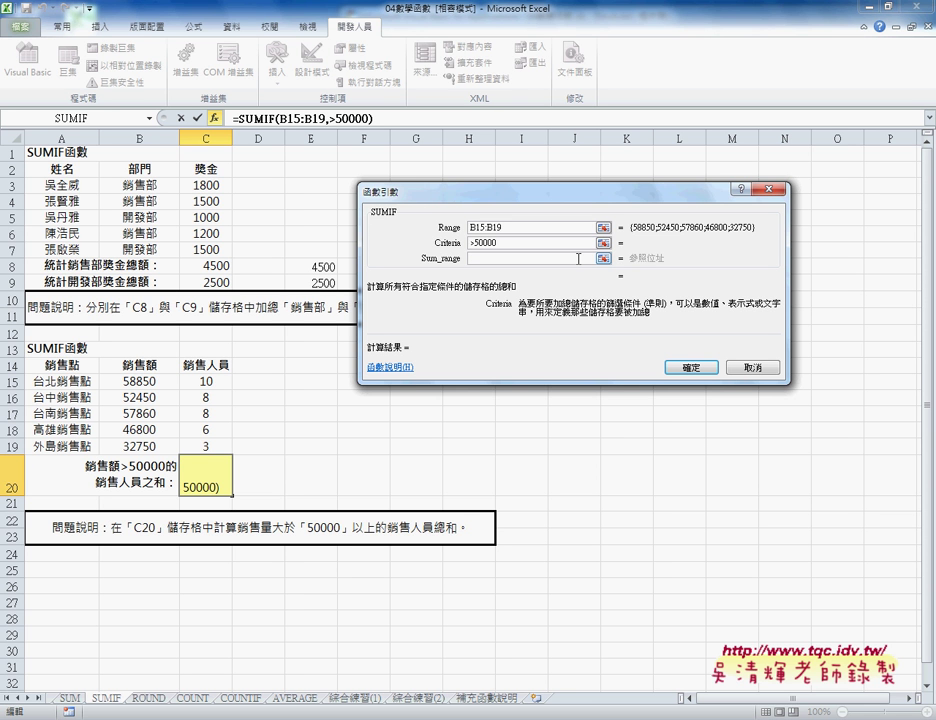
{"action": "left_click", "coordinate": [526, 258]}
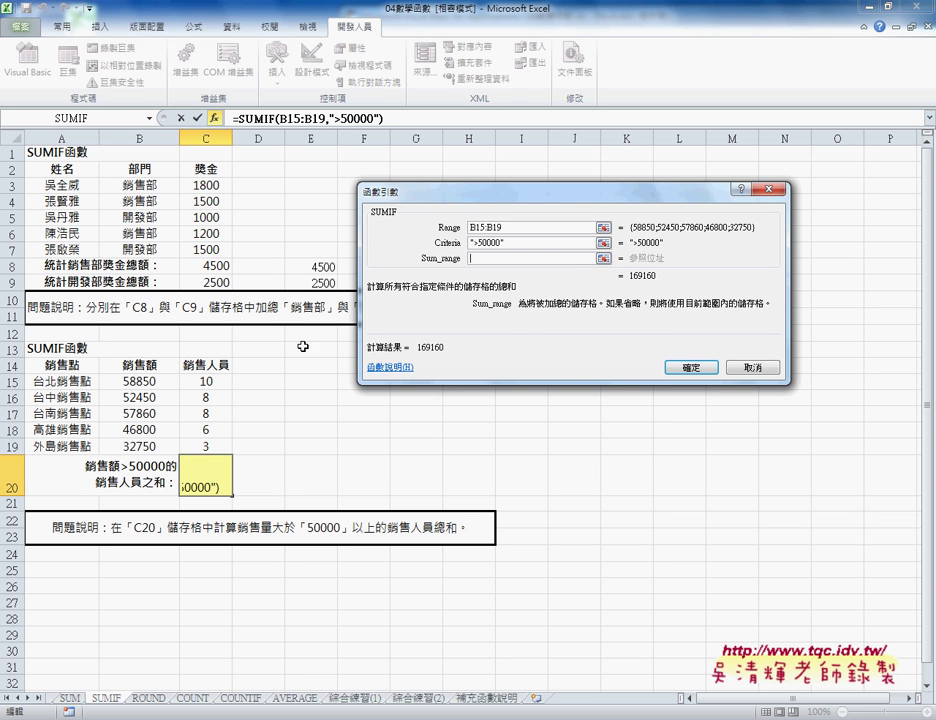
{"action": "left_click_drag", "start_coordinate": [205, 381], "coordinate": [214, 447]}
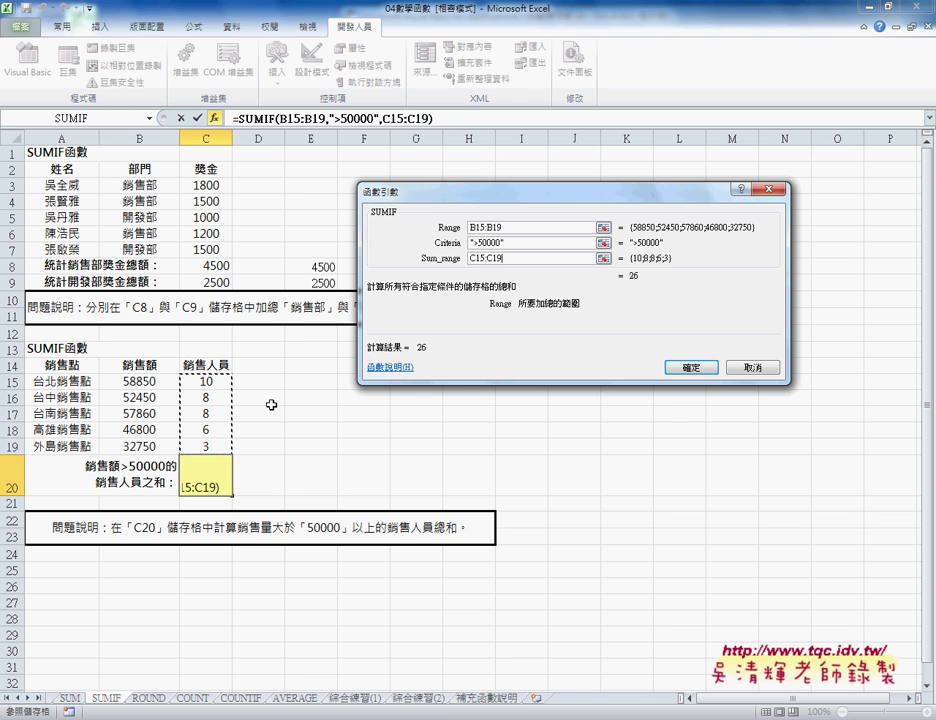
{"action": "left_click", "coordinate": [705, 372]}
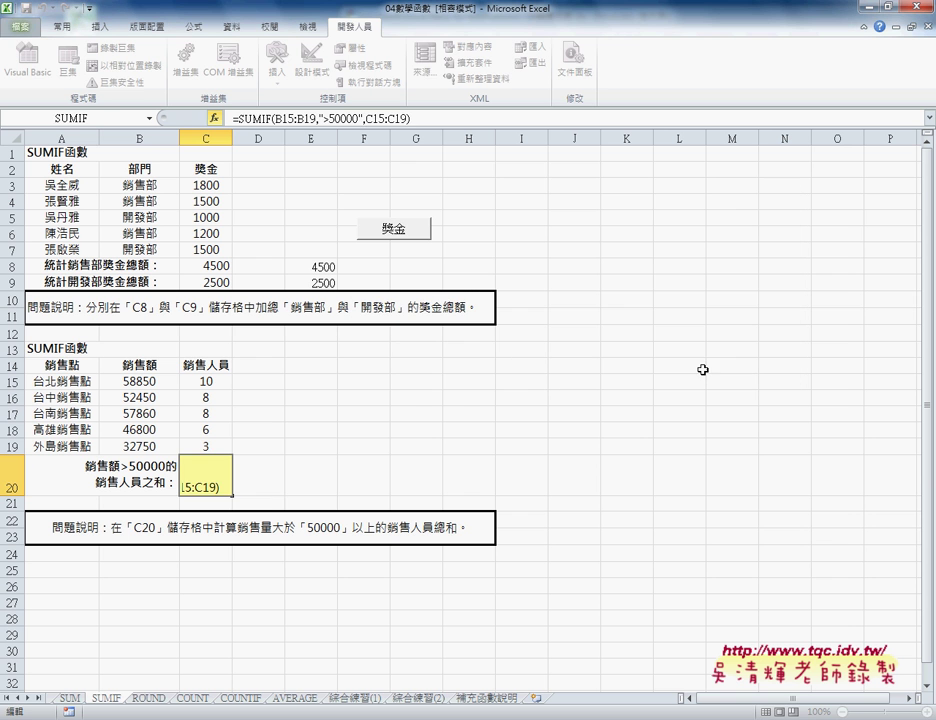
Select cell E20 to receive the macro's result.
{"action": "left_click", "coordinate": [309, 475]}
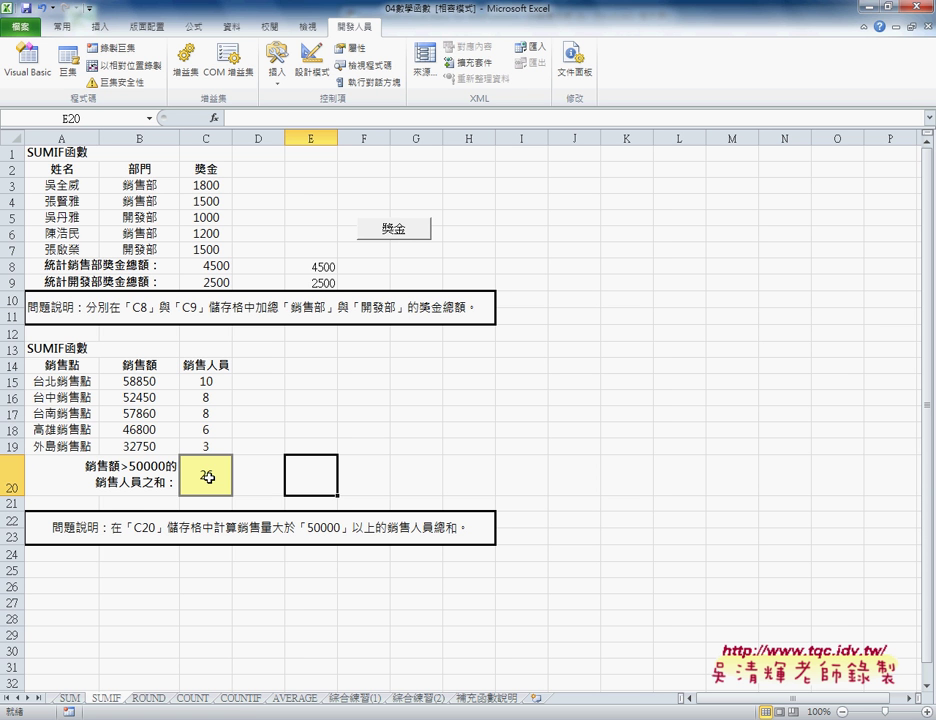
Bring the Visual Basic editor to the front and review the 獎金 procedure.
{"action": "mouse_move", "coordinate": [246, 718]}
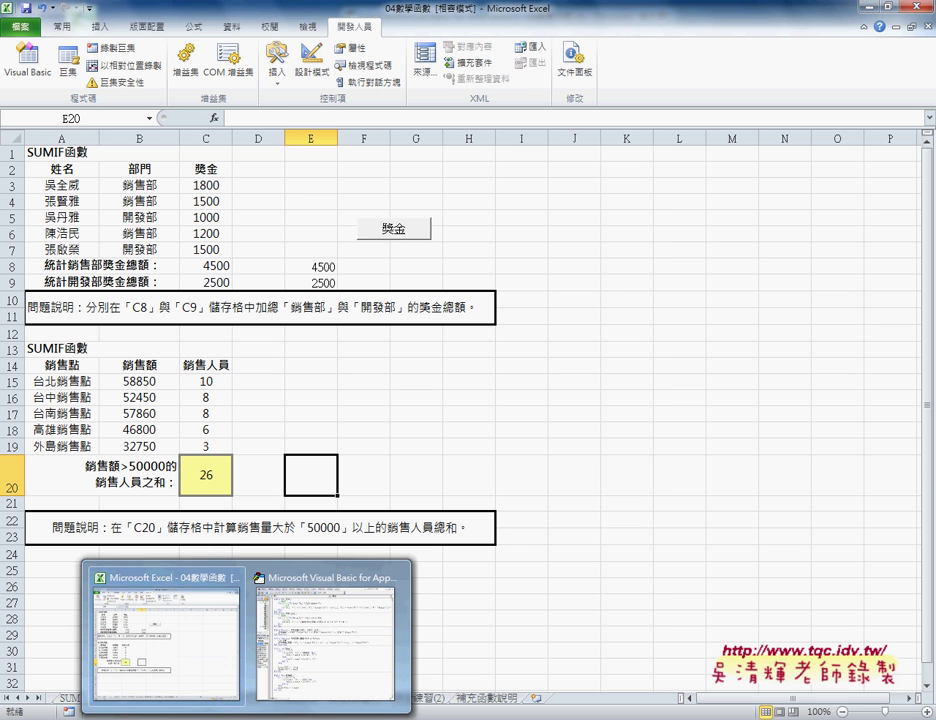
{"action": "left_click", "coordinate": [290, 648]}
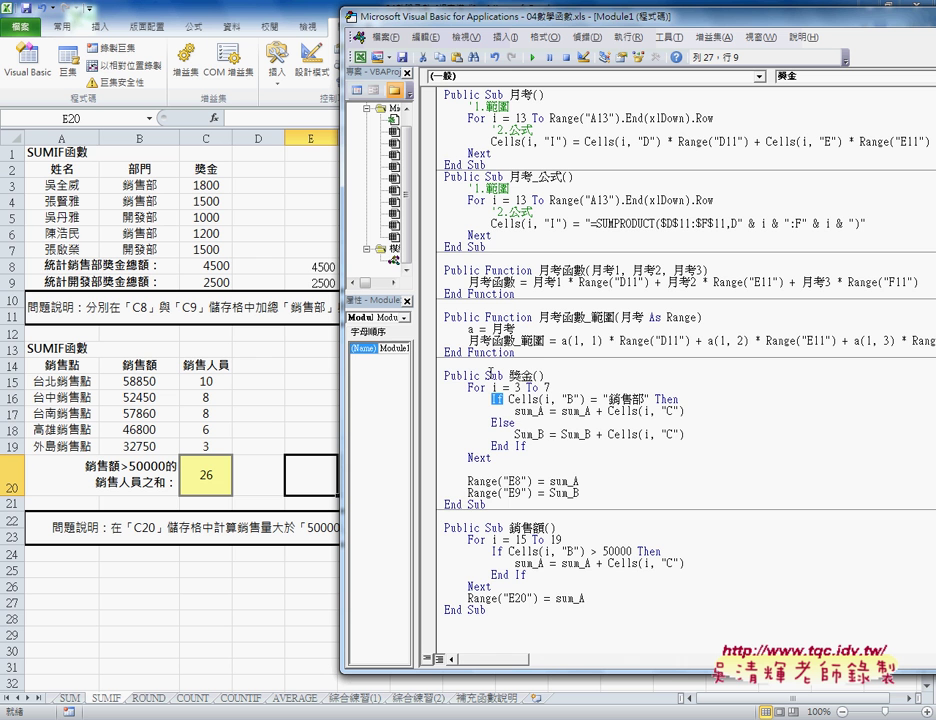
{"action": "left_click", "coordinate": [437, 380]}
{"action": "left_click_drag", "start_coordinate": [437, 381], "coordinate": [436, 510]}
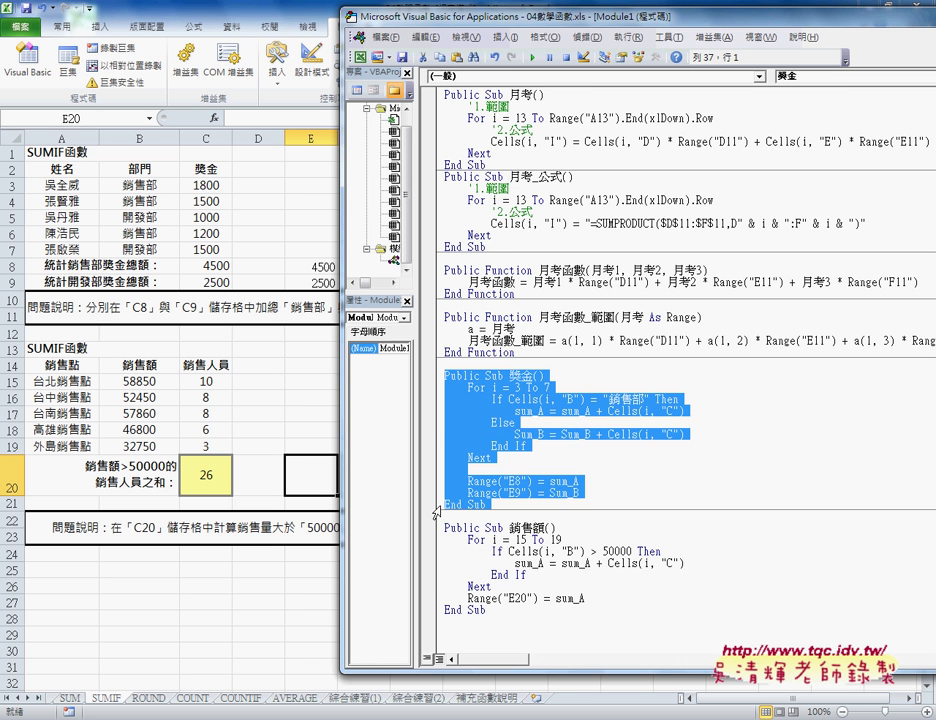
{"action": "left_click", "coordinate": [445, 563]}
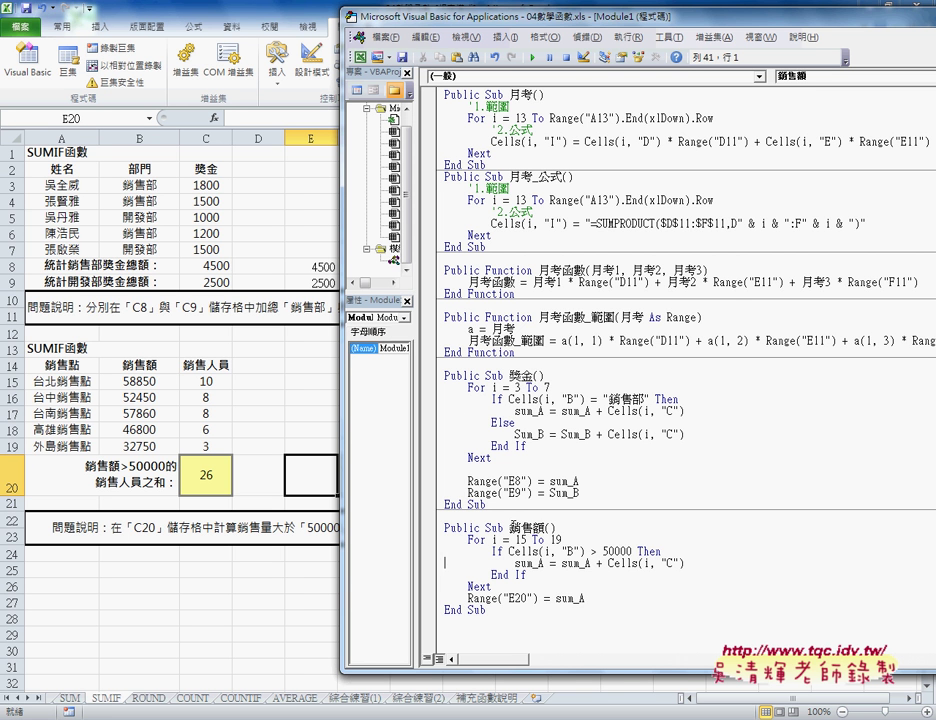
Inspect the 銷售額 procedure's loop over rows 15-19 and its over-50000 If block.
{"action": "double_click", "coordinate": [513, 527]}
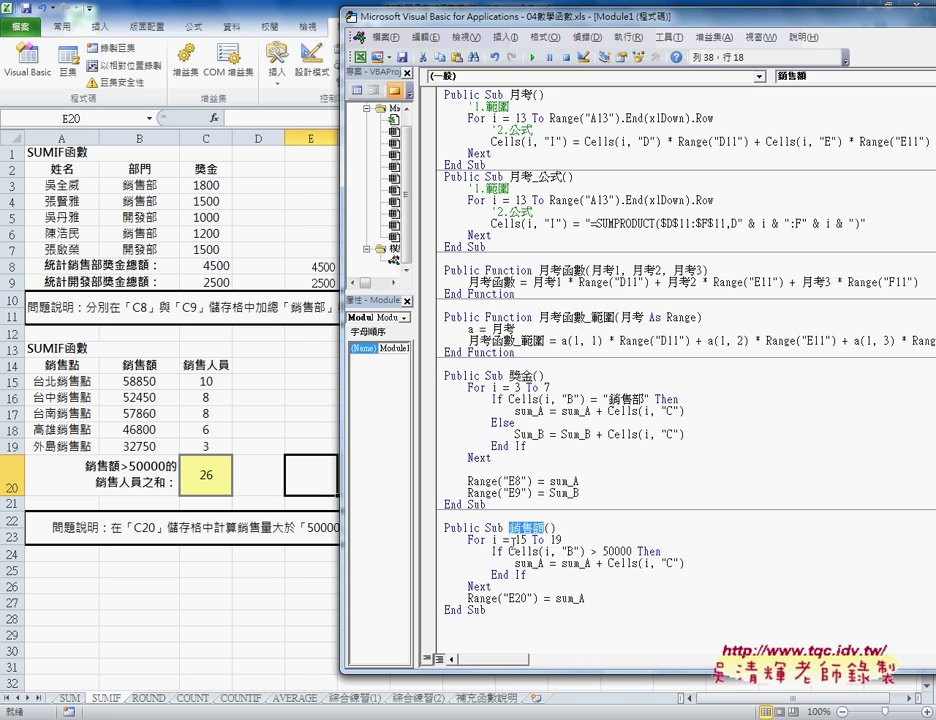
{"action": "left_click_drag", "start_coordinate": [465, 540], "coordinate": [513, 527]}
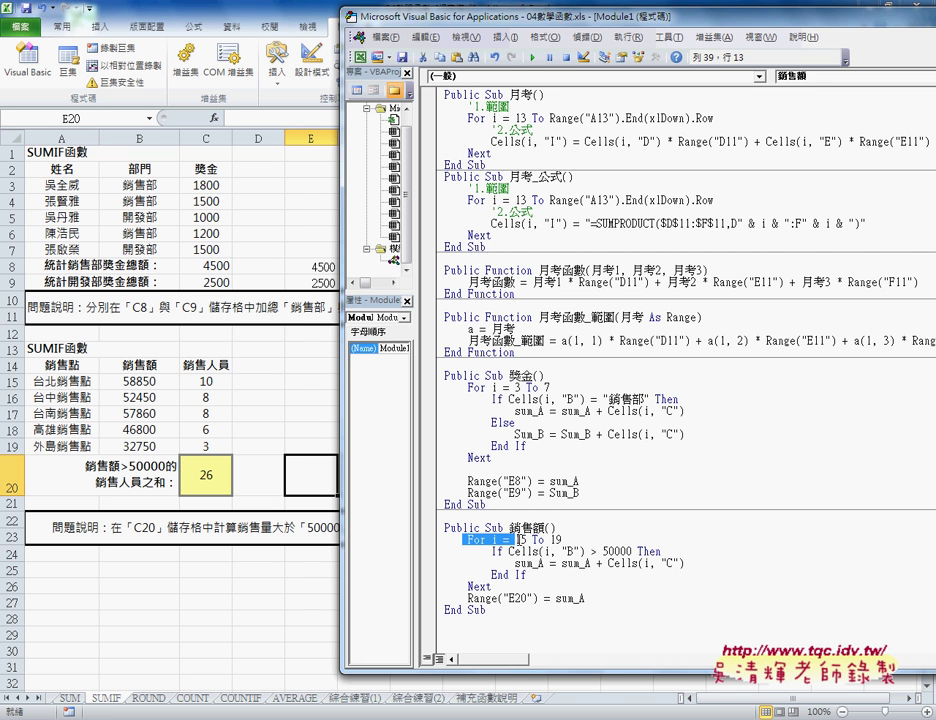
{"action": "left_click", "coordinate": [469, 387]}
{"action": "key", "text": "End"}
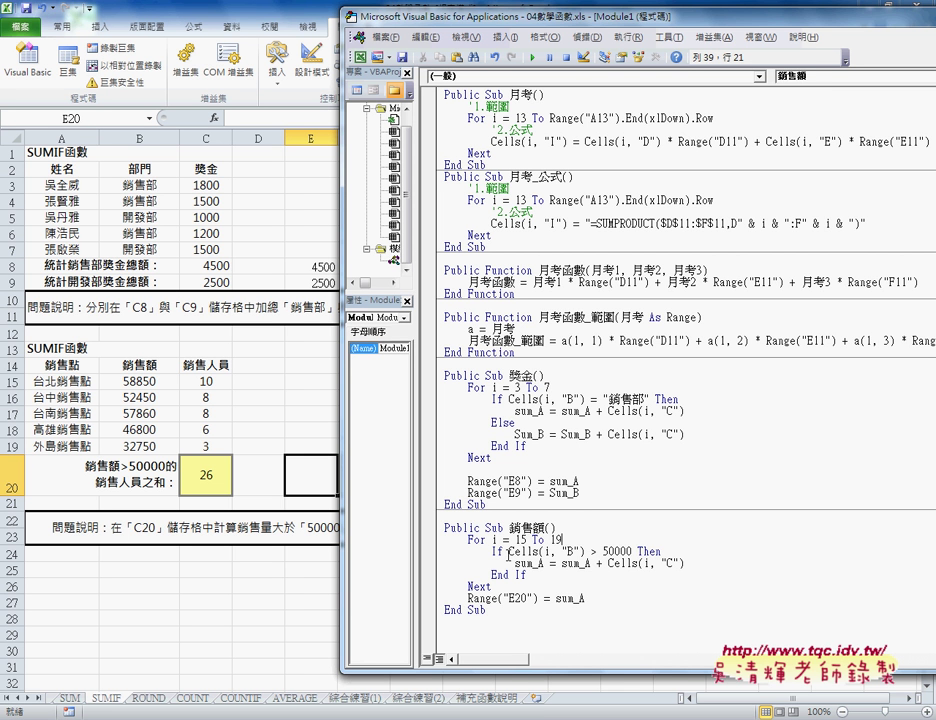
{"action": "left_click", "coordinate": [494, 551]}
{"action": "mouse_move", "coordinate": [492, 551]}
{"action": "left_mouse_down"}
{"action": "mouse_move", "coordinate": [551, 573]}
{"action": "mouse_move", "coordinate": [509, 430]}
{"action": "left_mouse_up"}
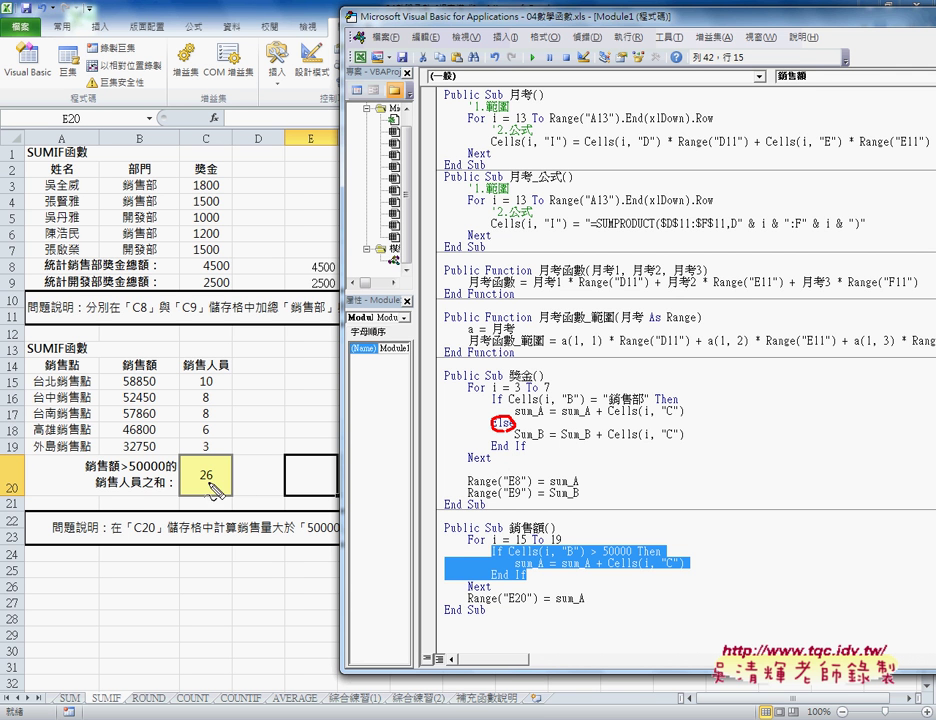
{"action": "left_click_drag", "start_coordinate": [122, 467], "coordinate": [165, 465]}
{"action": "left_click_drag", "start_coordinate": [600, 551], "coordinate": [625, 549]}
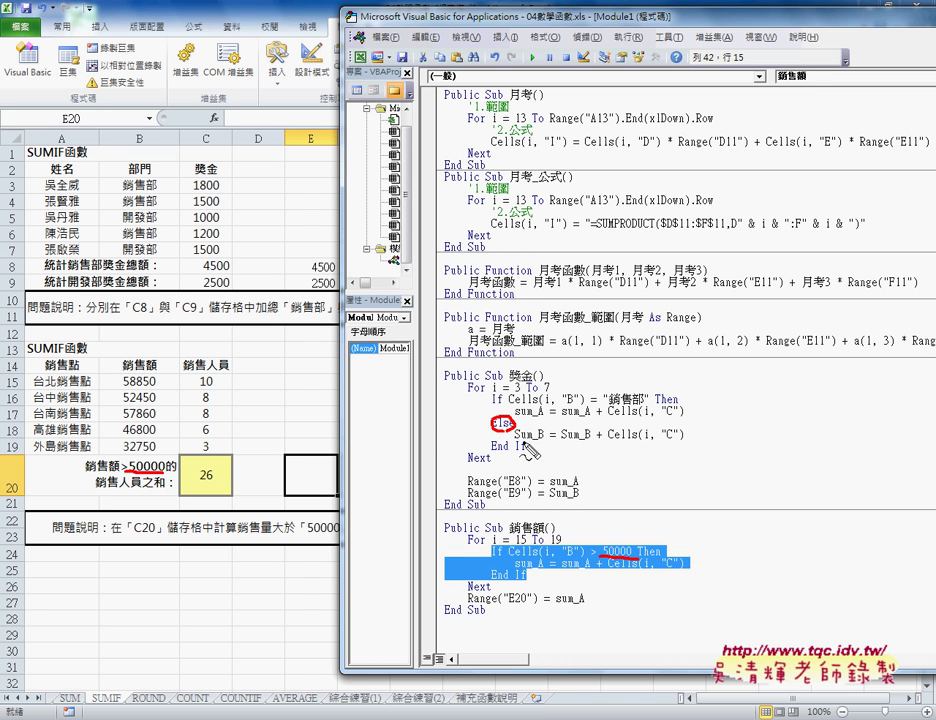
{"action": "left_click_drag", "start_coordinate": [470, 586], "coordinate": [524, 586]}
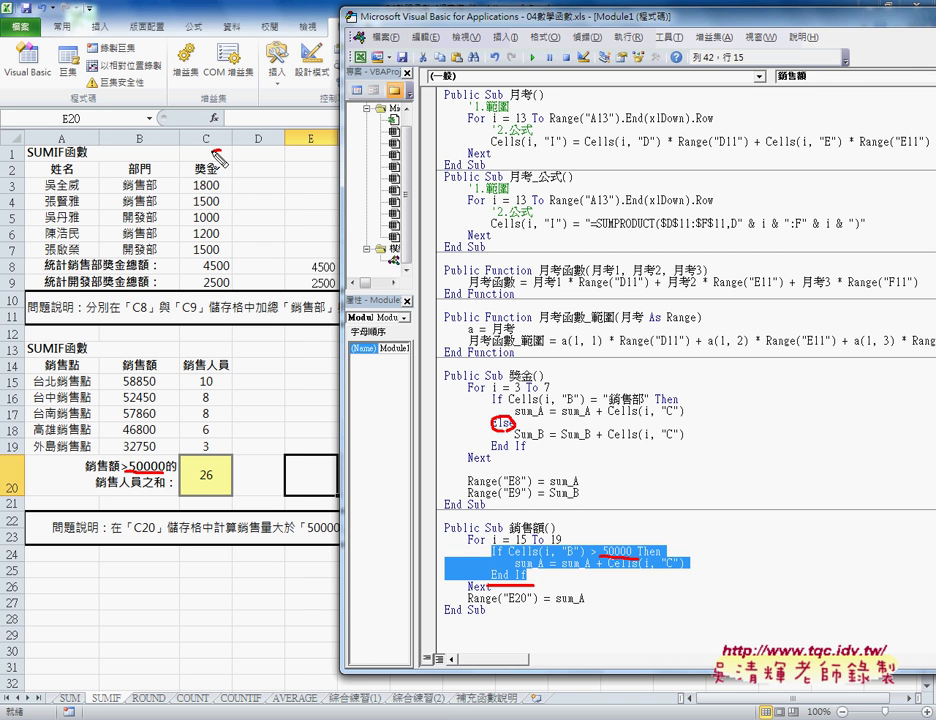
{"action": "left_click_drag", "start_coordinate": [203, 127], "coordinate": [218, 160]}
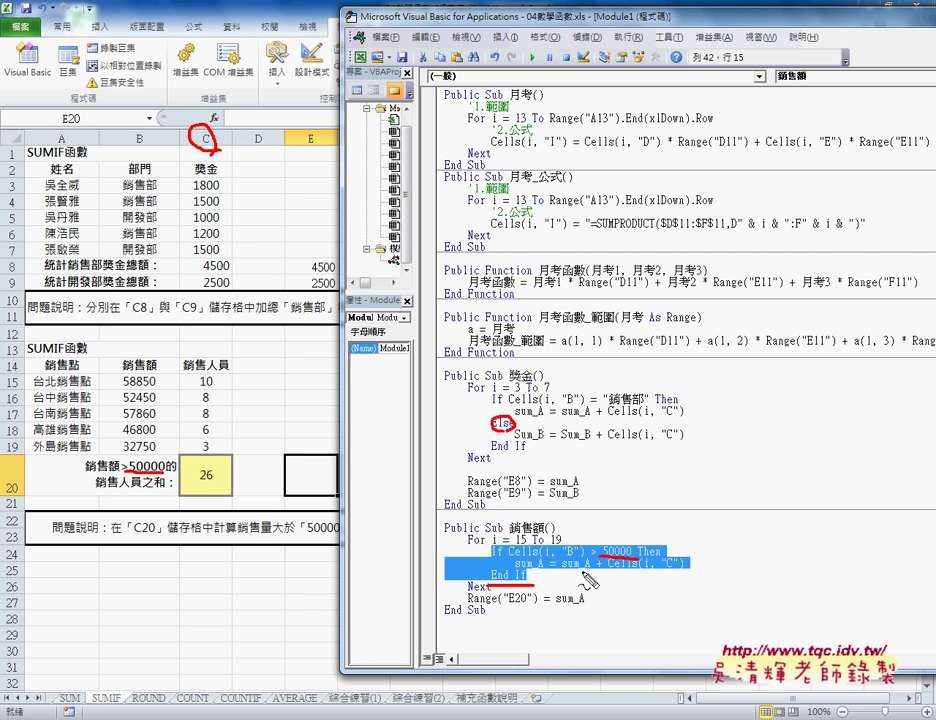
{"action": "mouse_move", "coordinate": [565, 574]}
{"action": "left_mouse_down"}
{"action": "mouse_move", "coordinate": [578, 573]}
{"action": "mouse_move", "coordinate": [582, 604]}
{"action": "left_mouse_up"}
{"action": "left_click_drag", "start_coordinate": [318, 458], "coordinate": [325, 505]}
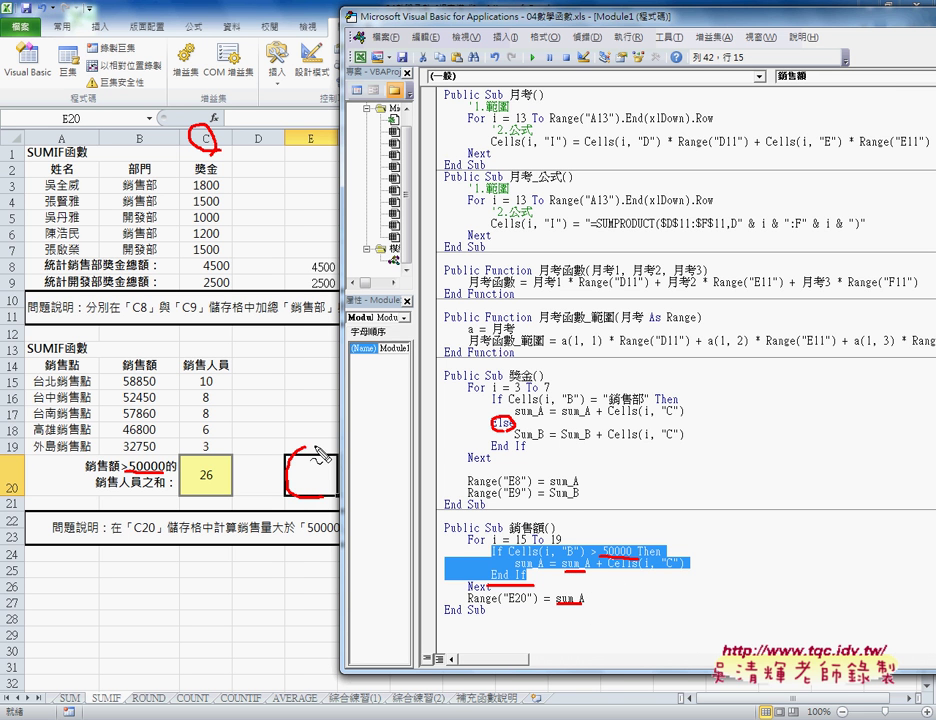
{"action": "left_click_drag", "start_coordinate": [318, 128], "coordinate": [302, 130]}
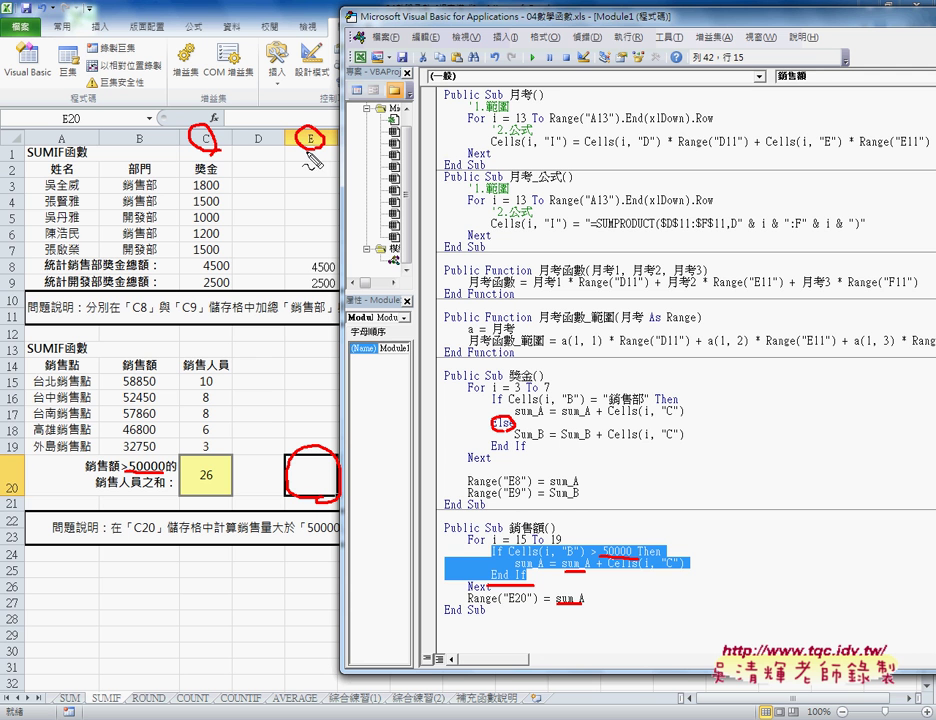
{"action": "left_click_drag", "start_coordinate": [14, 500], "coordinate": [18, 470]}
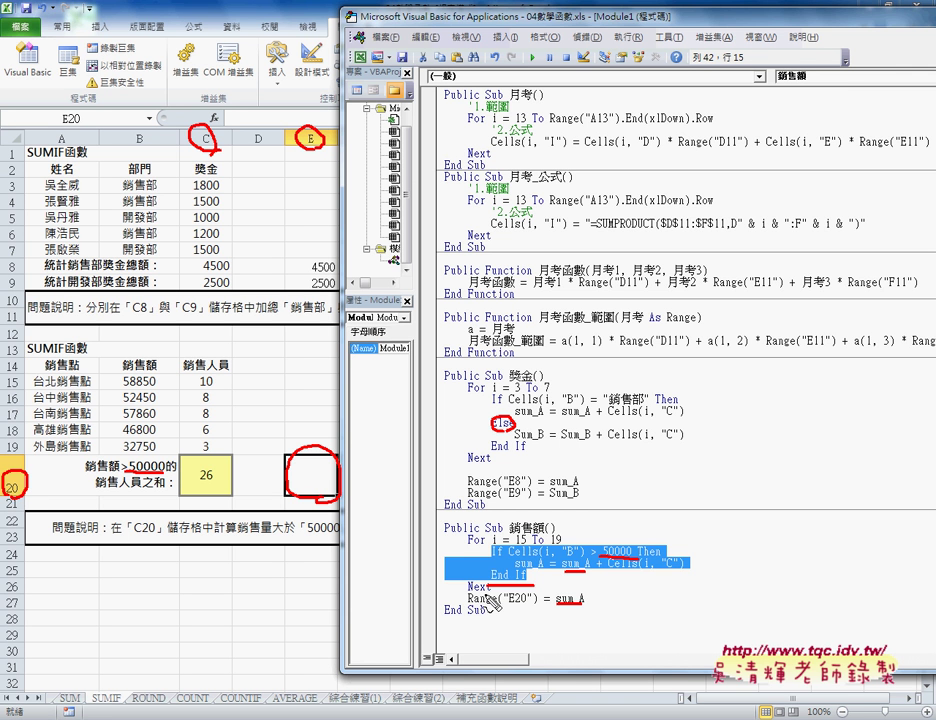
{"action": "left_click_drag", "start_coordinate": [505, 611], "coordinate": [563, 612]}
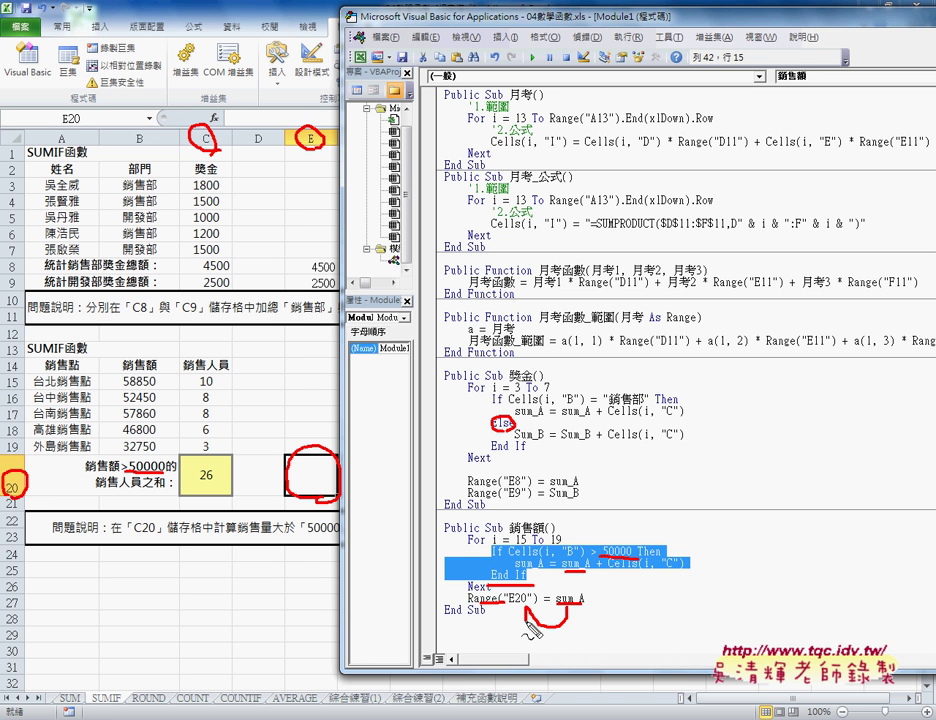
{"action": "key", "text": "Escape"}
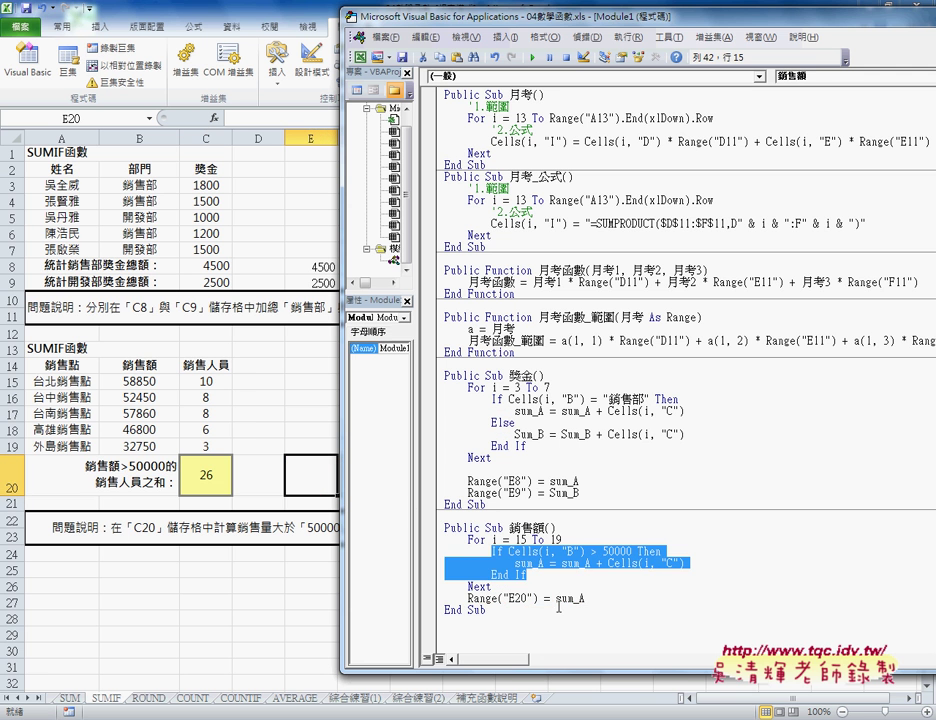
Run the 銷售額 macro and move the editor aside to see 26 in E20.
{"action": "left_click", "coordinate": [516, 551]}
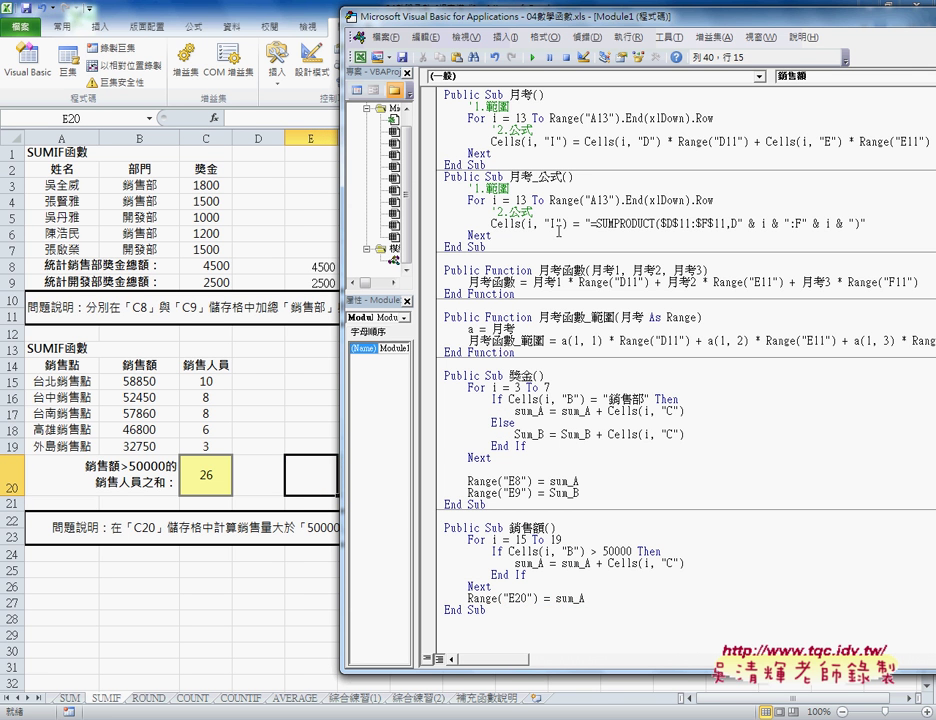
{"action": "left_click", "coordinate": [533, 57]}
{"action": "left_click_drag", "start_coordinate": [534, 25], "coordinate": [590, 26]}
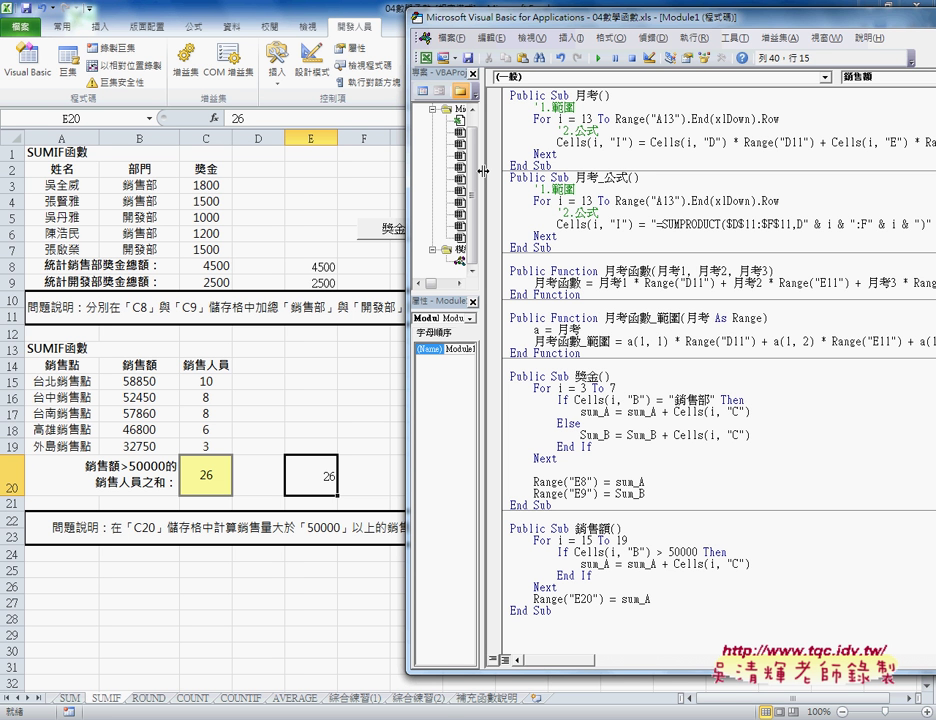
{"action": "type", "text": "l"}
{"action": "type", "text": "l"}
{"action": "type", "text": "l"}
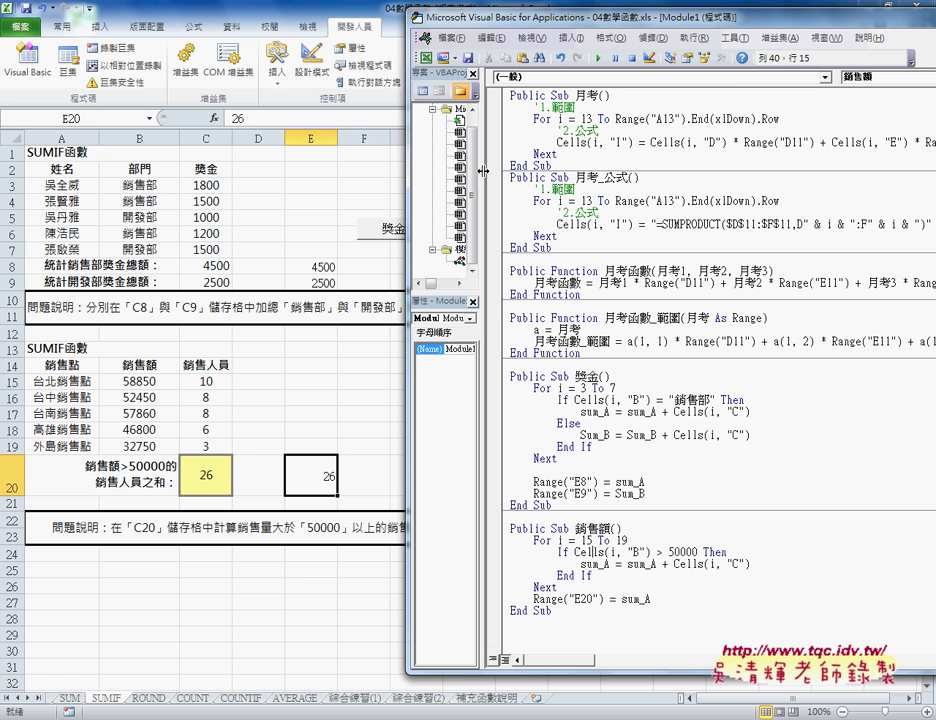